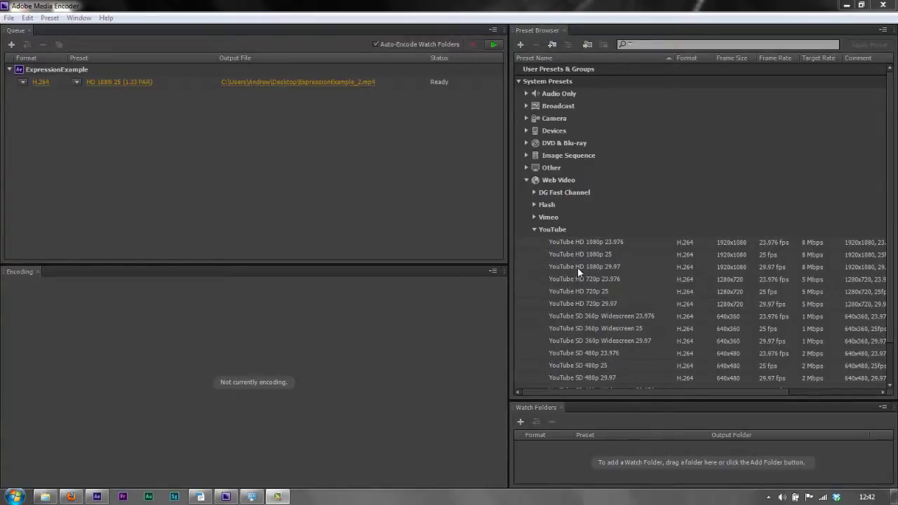
Step: Apply YouTube HD 1080p 25 to the queued ExpressionExample output and expand the Vimeo presets
left_click_drag(577, 255, 156, 84)
key("ctrl+z")
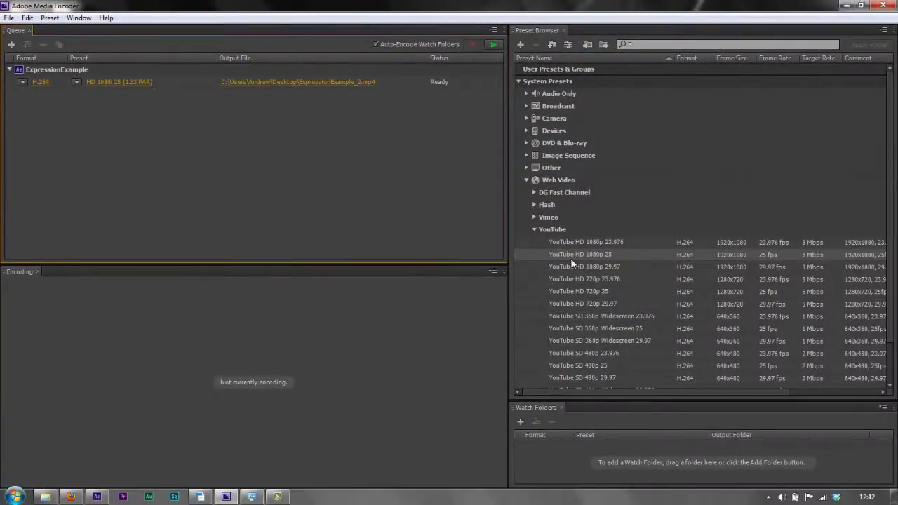
left_click_drag(577, 255, 274, 85)
left_click(534, 217)
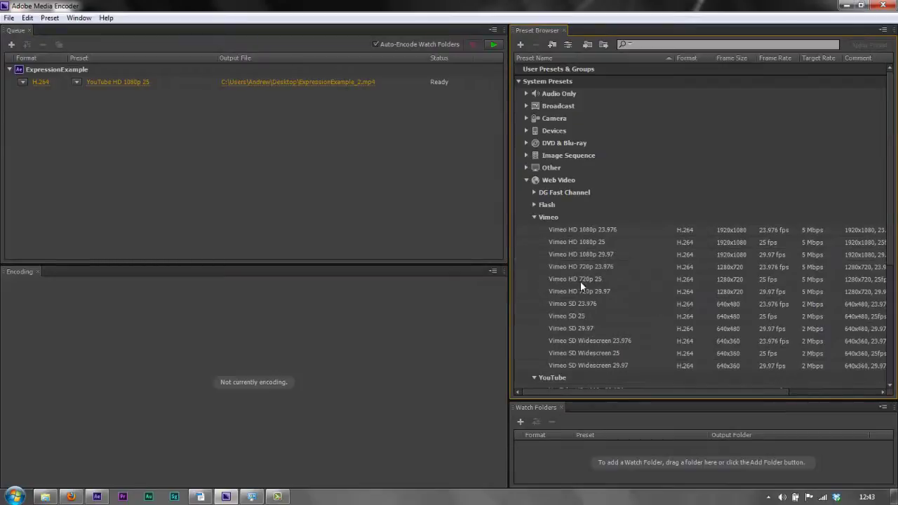
Step: Add a new preset group under User Presets & Groups, named for personal favourite presets
left_click_drag(580, 281, 611, 297)
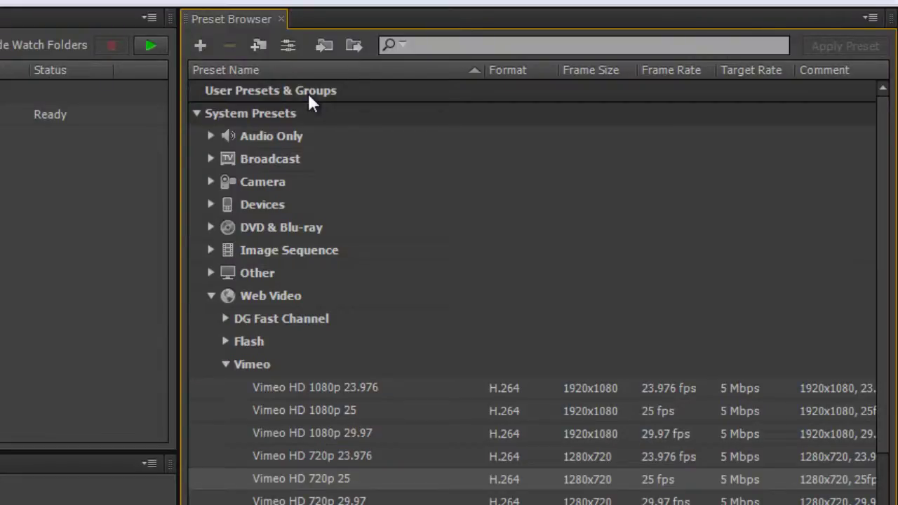
left_click(288, 90)
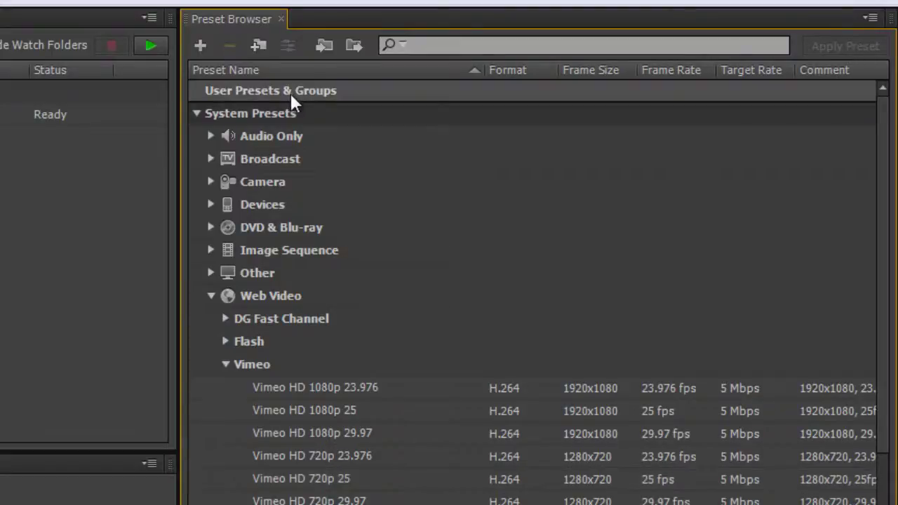
left_click(258, 43)
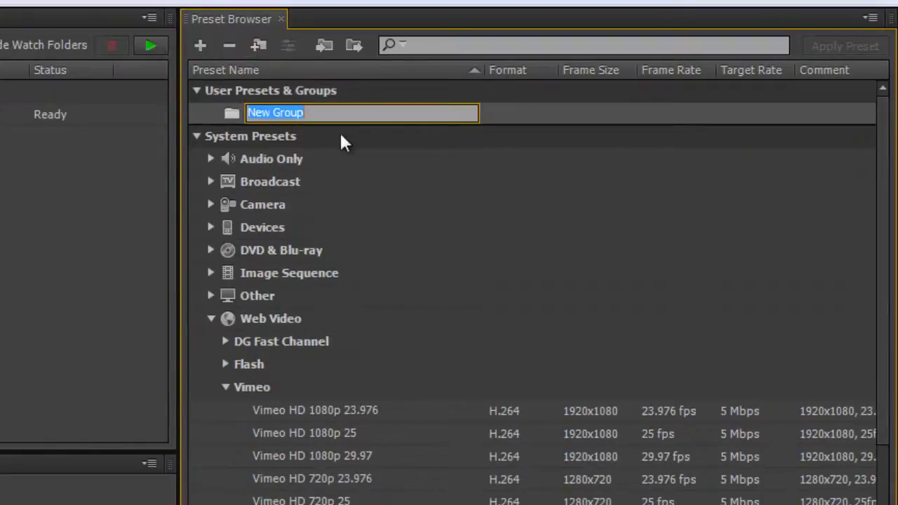
type("Andrew's Favs")
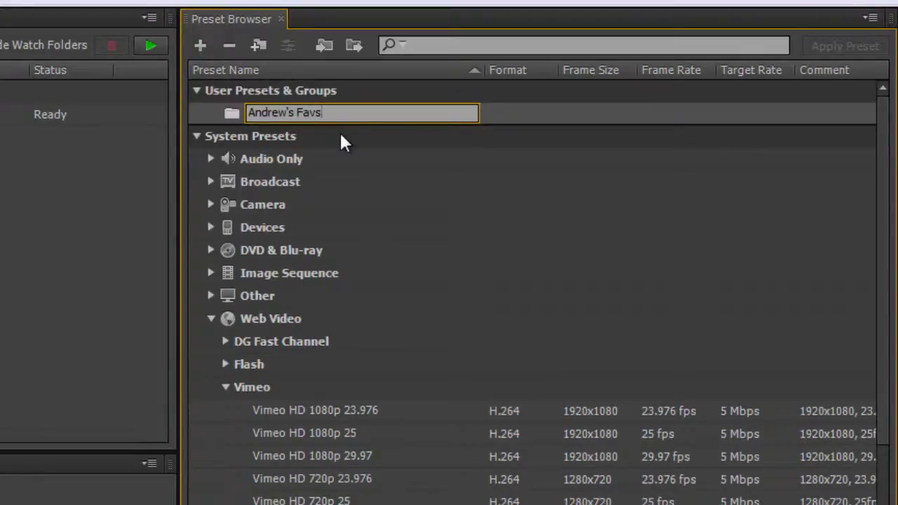
key("Return")
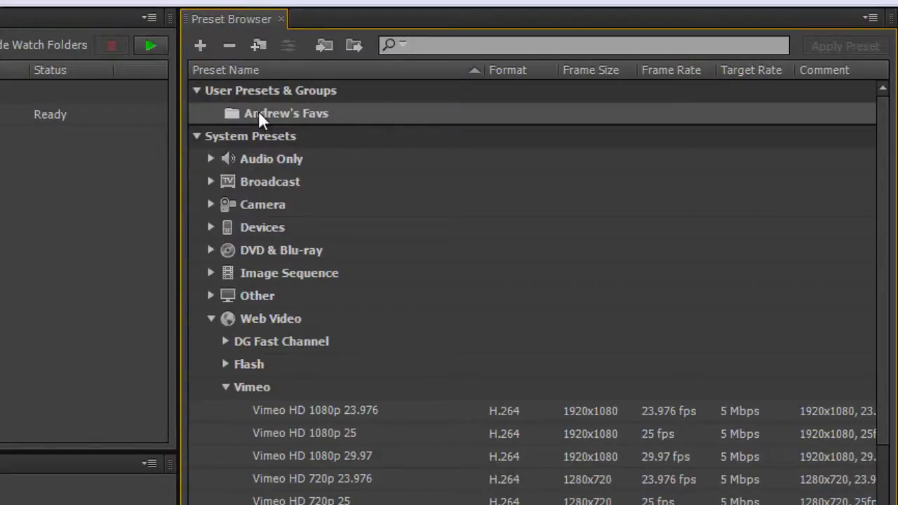
Step: Drag YouTube HD 1080p 25 and Vimeo HD 720p 25 into the favourites group
scroll(351, 329, "down", 5)
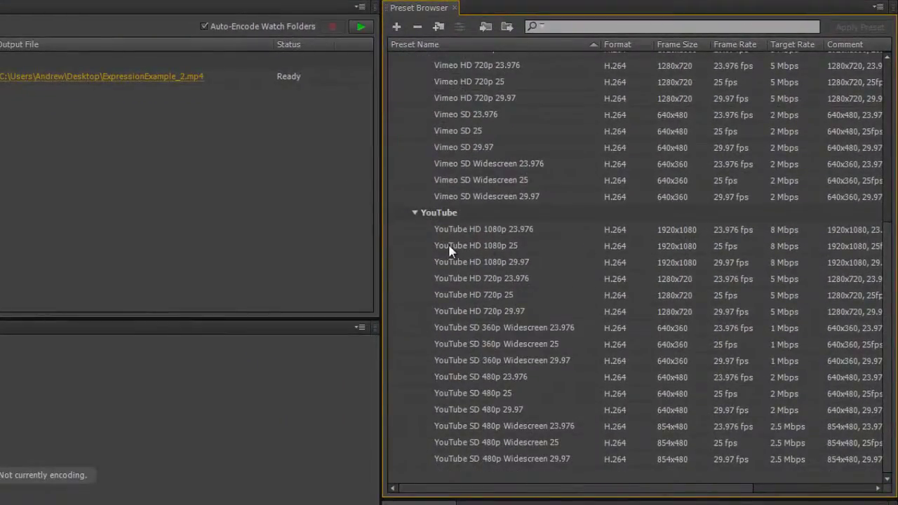
mouse_move(477, 247)
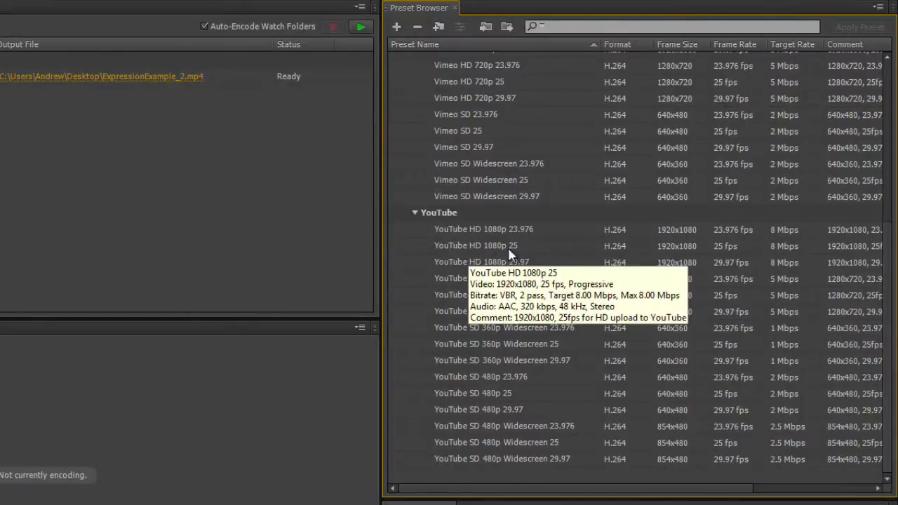
left_click_drag(502, 253, 484, 78)
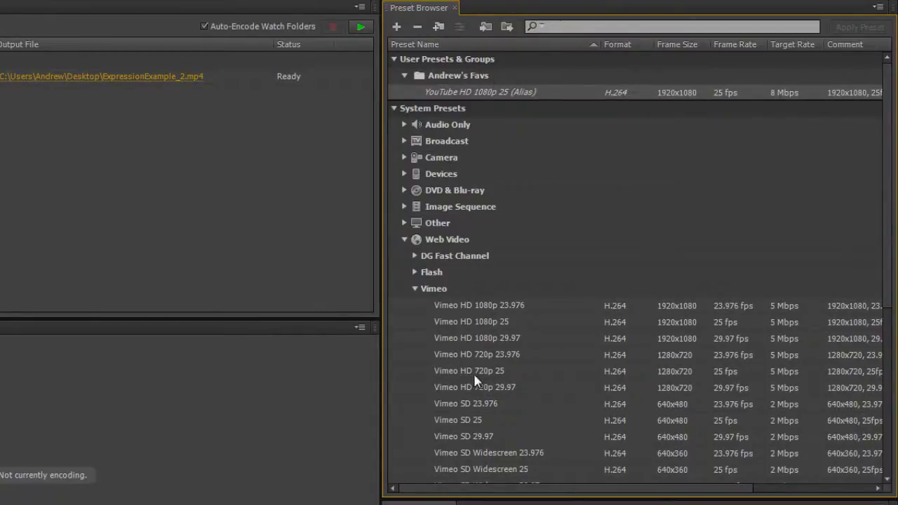
mouse_move(480, 378)
left_click_drag(478, 372, 483, 76)
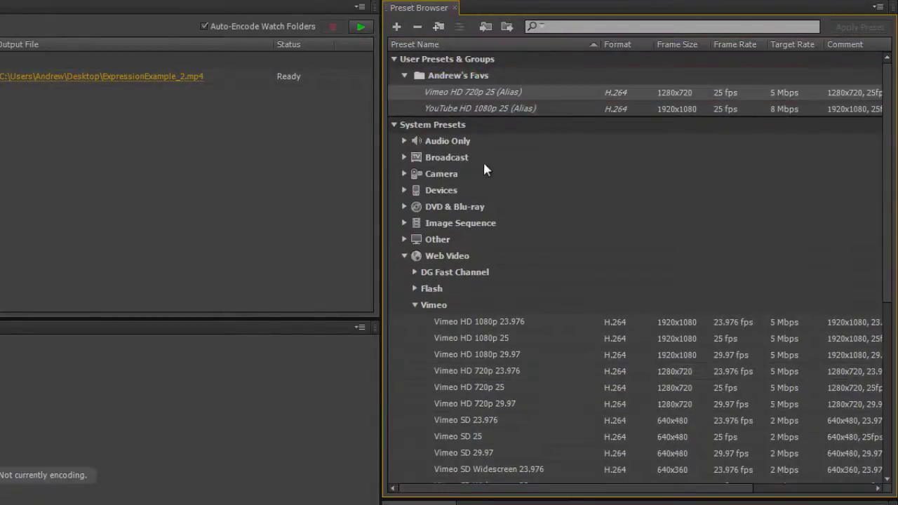
Step: Collapse Web Video and select Android Phone & Tablet - 960x540 25 under Devices > Android
left_click(405, 256)
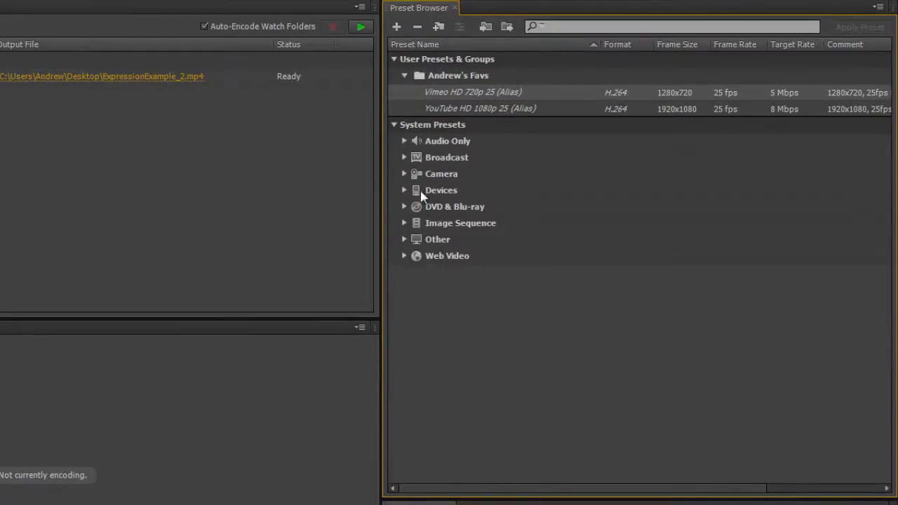
left_click(405, 191)
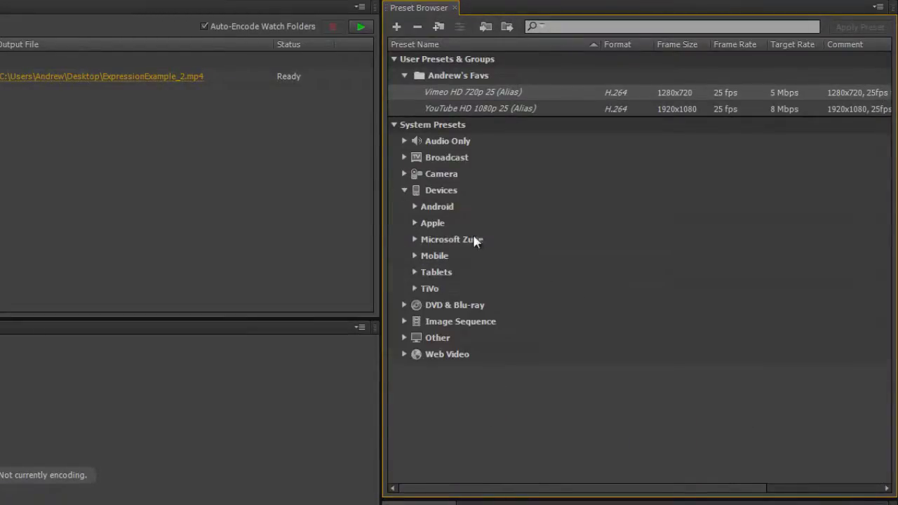
left_click(415, 207)
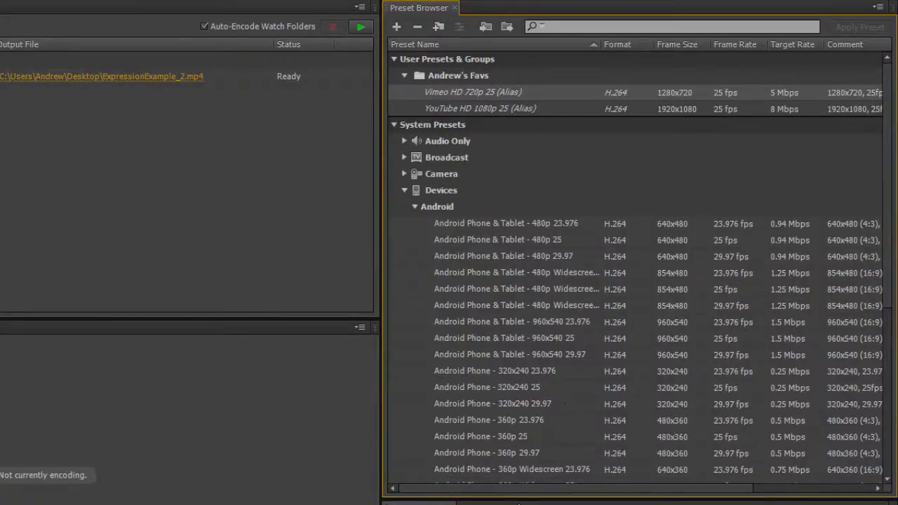
mouse_move(555, 330)
left_click(531, 338)
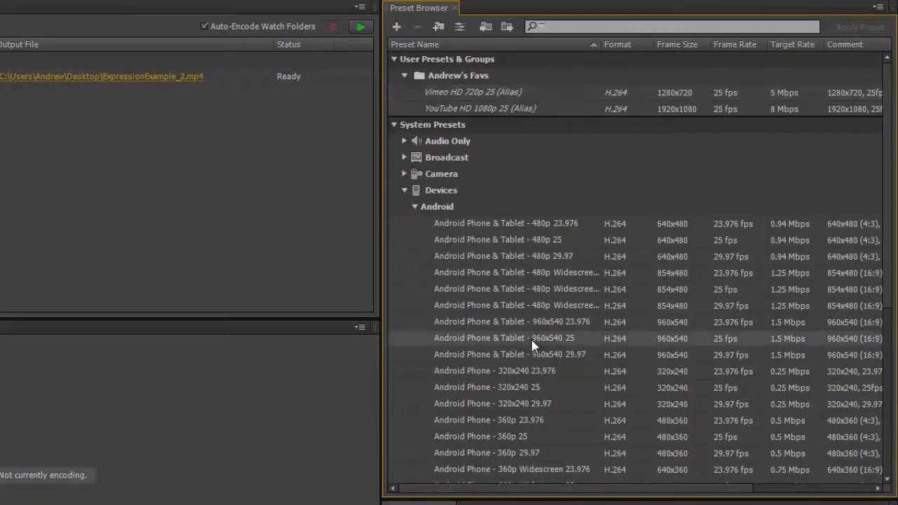
Step: Add the Android 960x540 25 and Apple iPad 2, iPhone 4S - 1080p 25 presets to favourites
left_click_drag(531, 338, 485, 77)
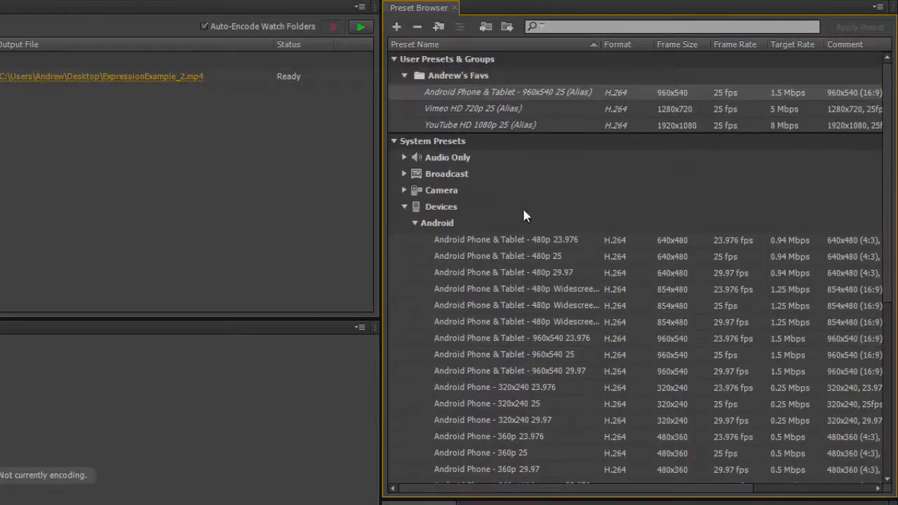
left_click(412, 220)
left_click(414, 240)
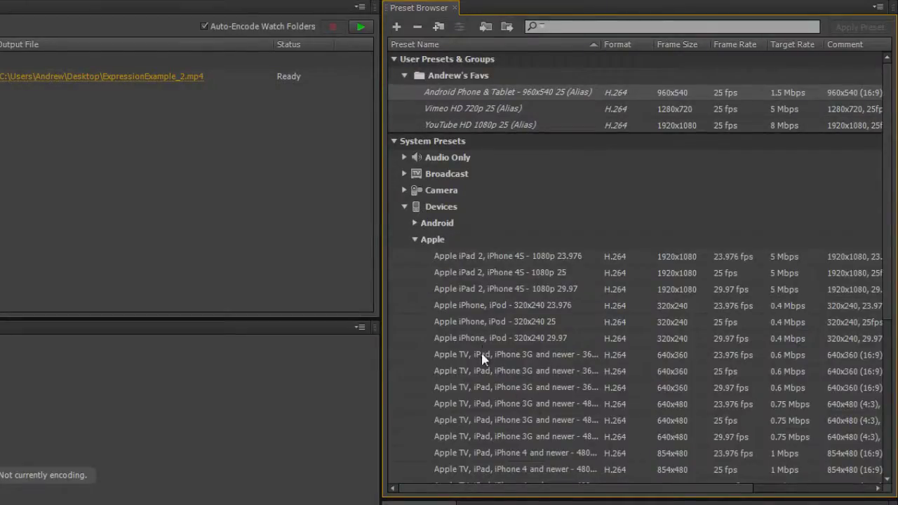
left_click_drag(532, 275, 488, 106)
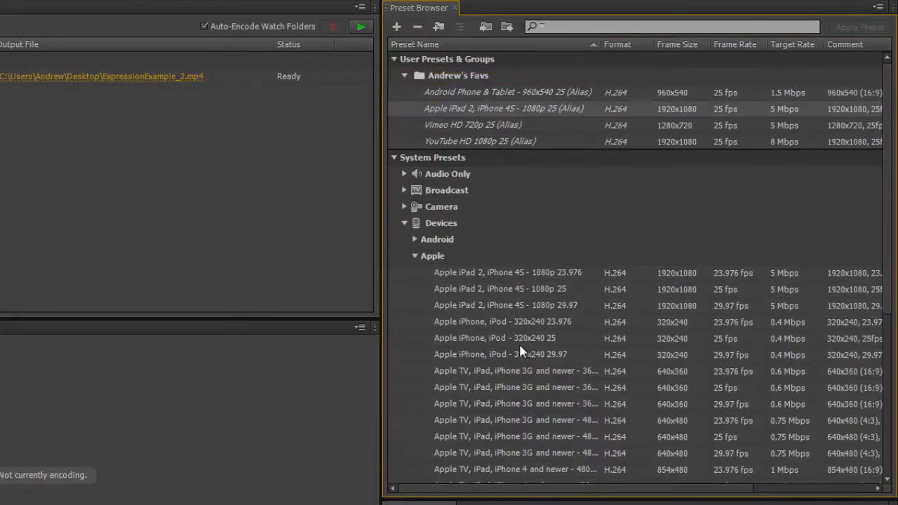
Step: Add the PNG HD 1080p 25 Sequence image-sequence preset to the favourites group
left_click(405, 223)
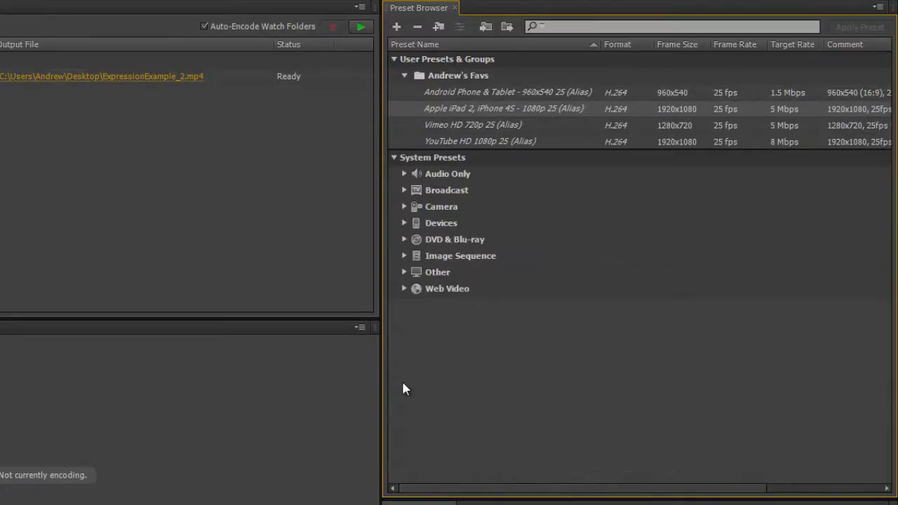
left_click(404, 256)
left_click(415, 337)
scroll(559, 353, "down", 3)
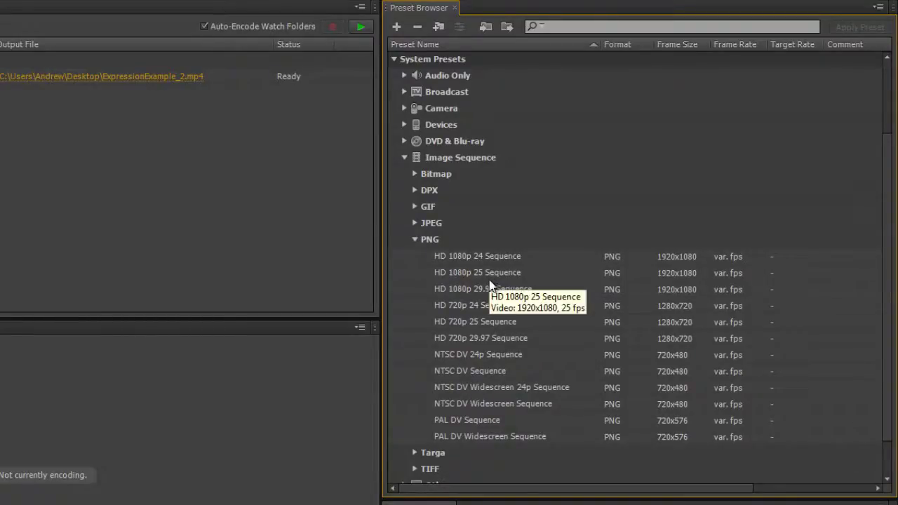
left_click_drag(495, 276, 473, 83)
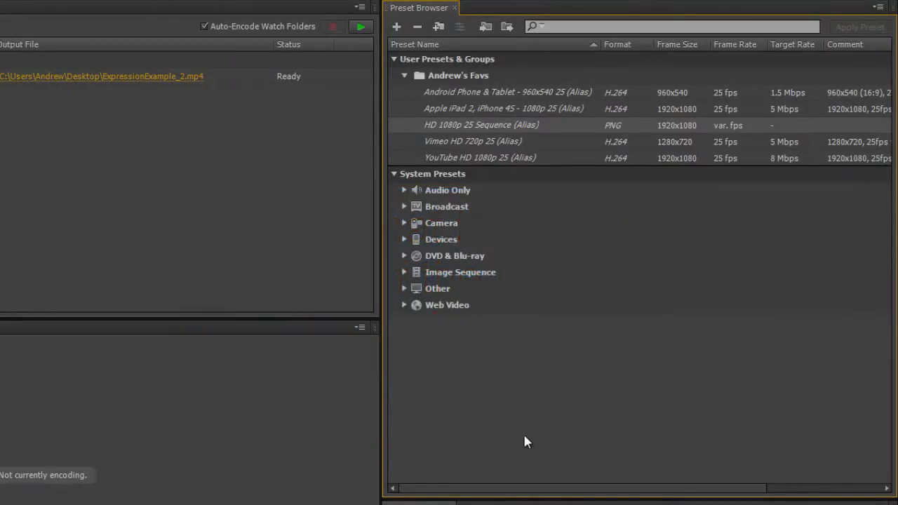
Step: Delete the Vimeo HD 720p 25 alias from favourites and collapse the group
left_click(469, 144)
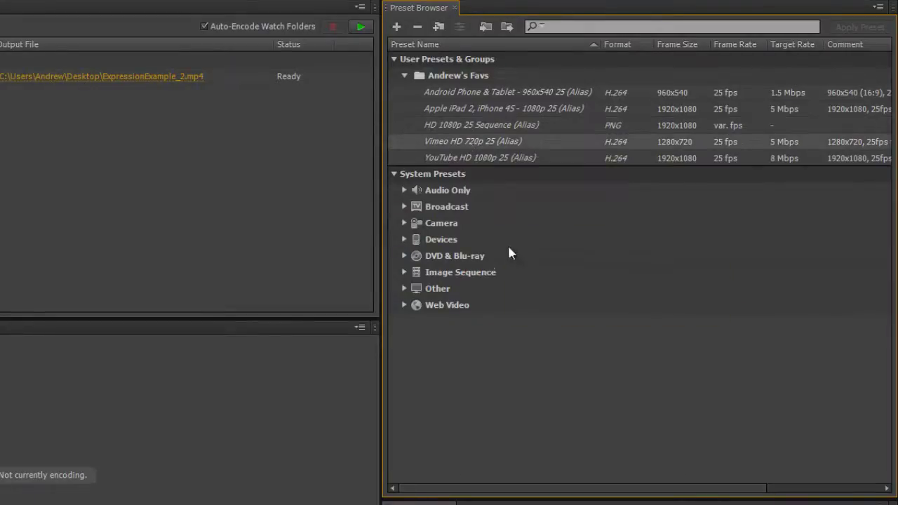
left_click(416, 29)
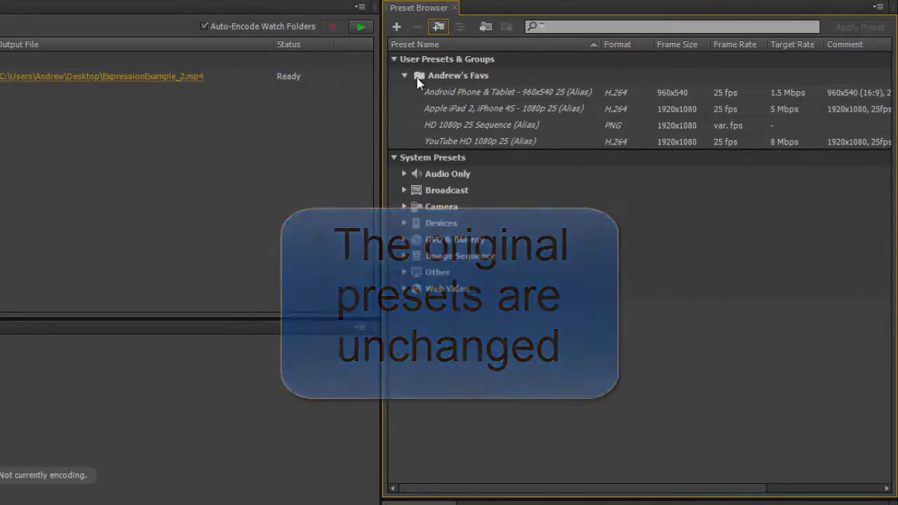
left_click(405, 76)
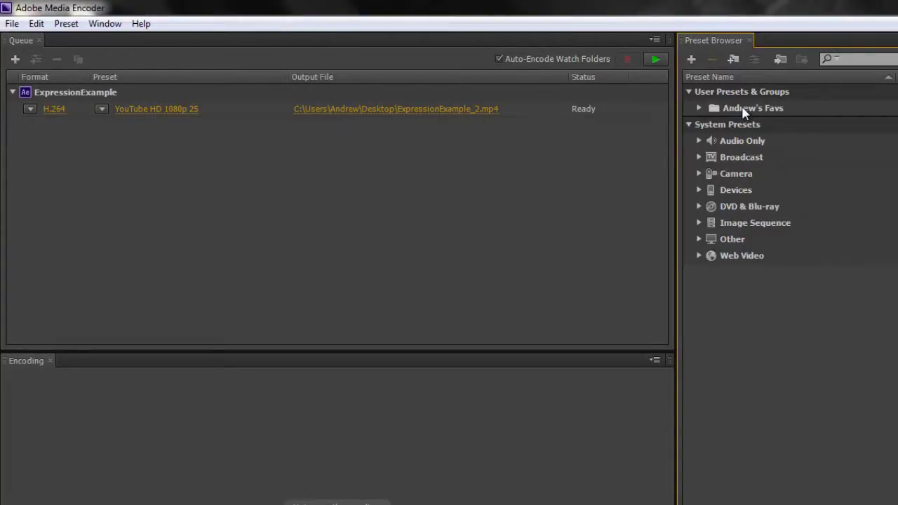
Step: Drop the whole favourites group onto ExpressionExample to add four outputs
left_click_drag(743, 110, 190, 94)
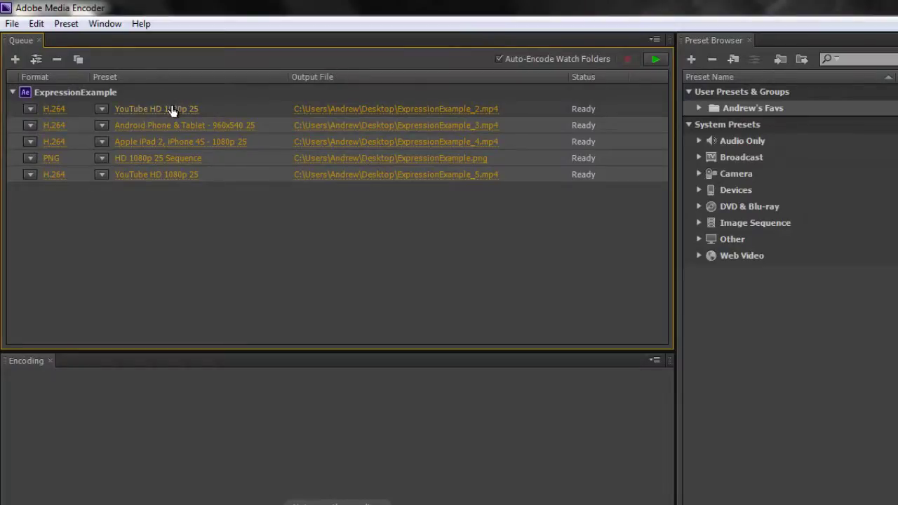
mouse_move(172, 111)
Step: Remove the original YouTube HD 1080p 25 output from ExpressionExample and confirm
left_click(227, 112)
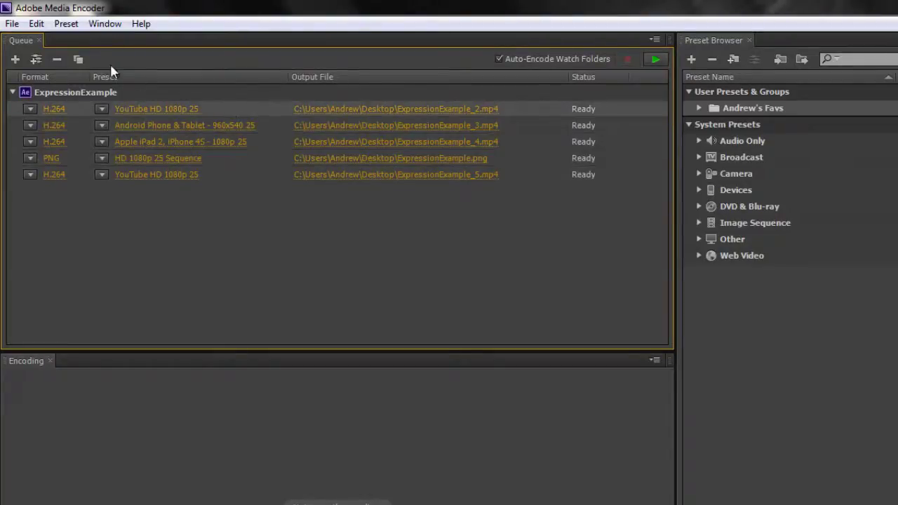
left_click(57, 60)
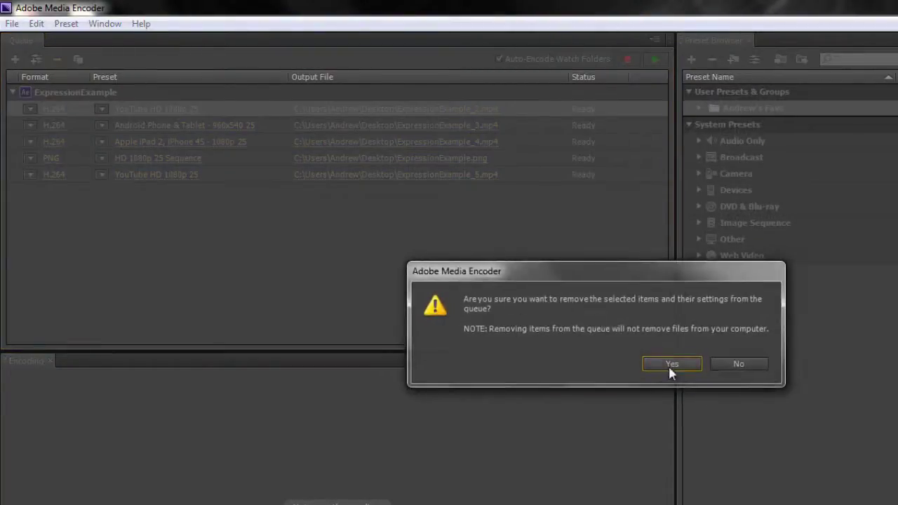
left_click(670, 364)
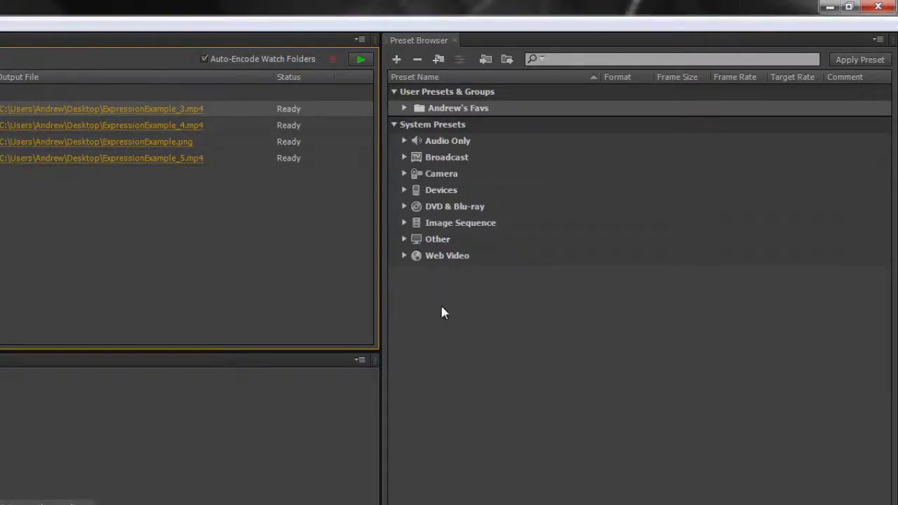
Step: Open Preset Settings for Apple iPad 2, iPhone 4S - 1080p 25 and rename it Ipad X
left_click(403, 190)
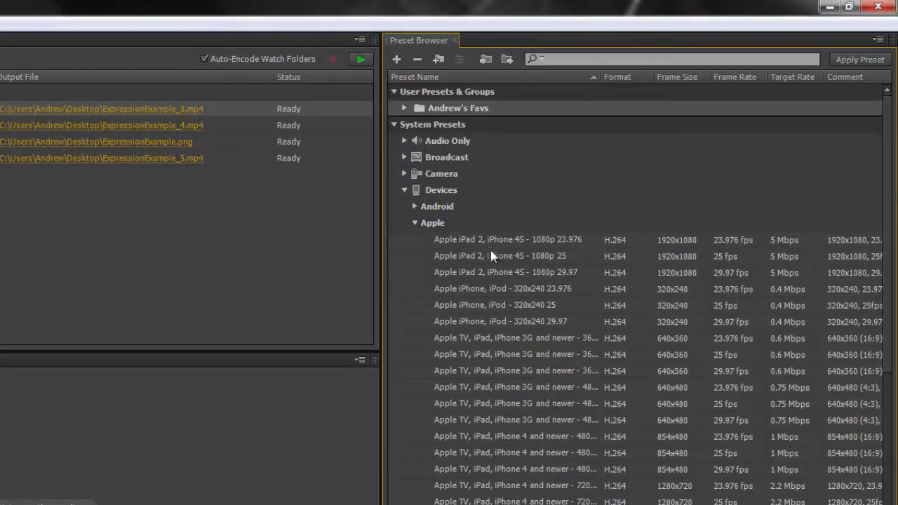
left_click(540, 260)
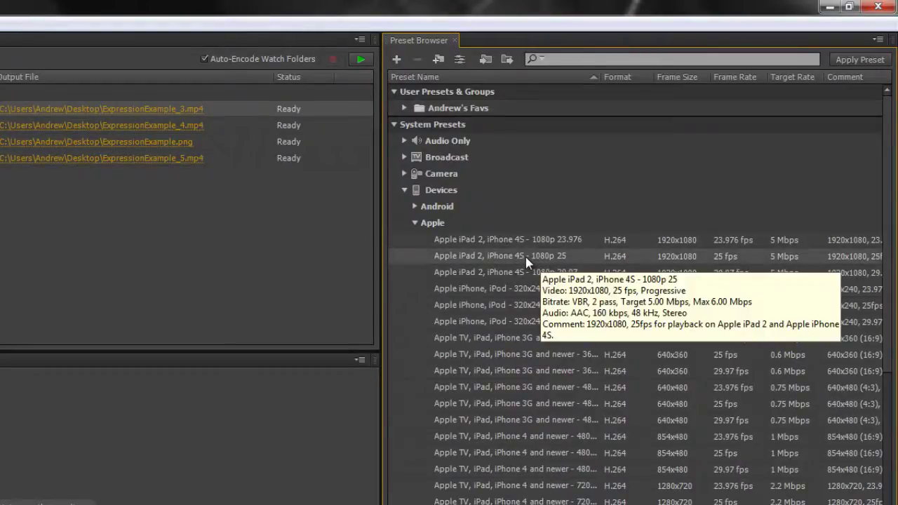
right_click(525, 256)
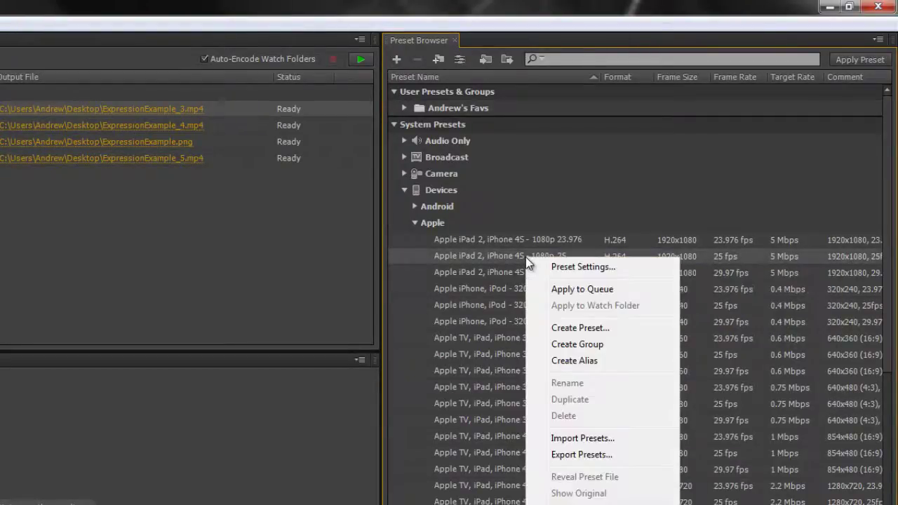
left_click(572, 261)
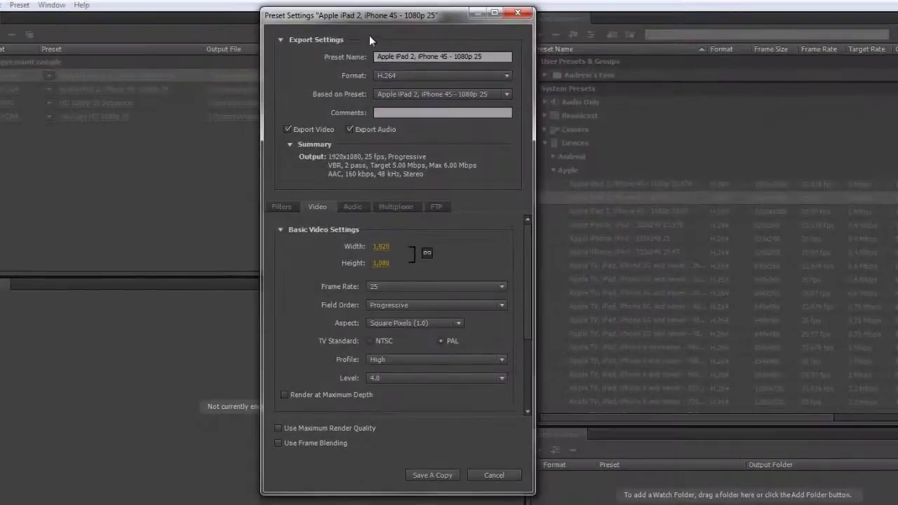
left_click_drag(383, 18, 330, 26)
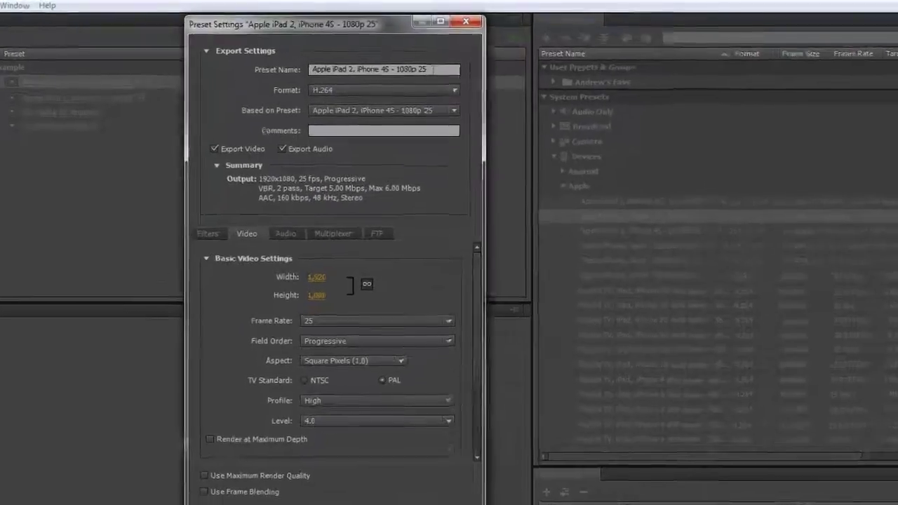
left_click_drag(431, 64, 282, 83)
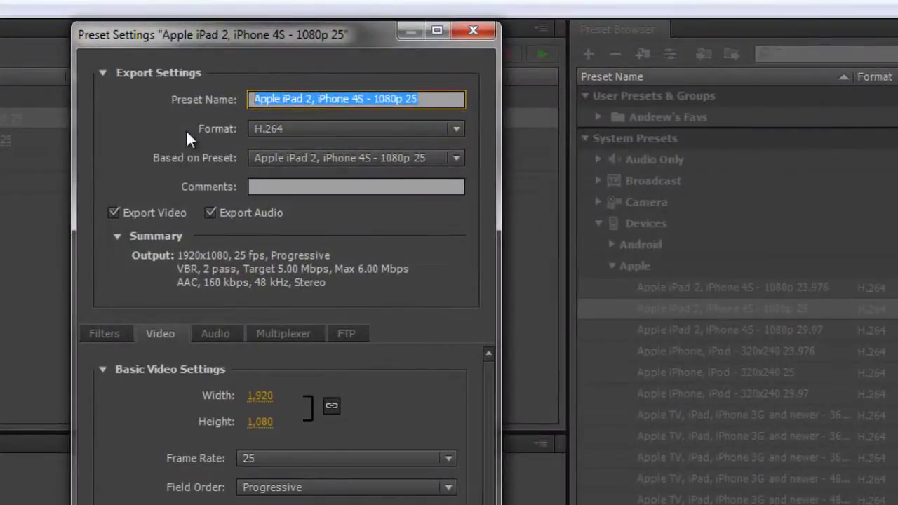
type("Ipad")
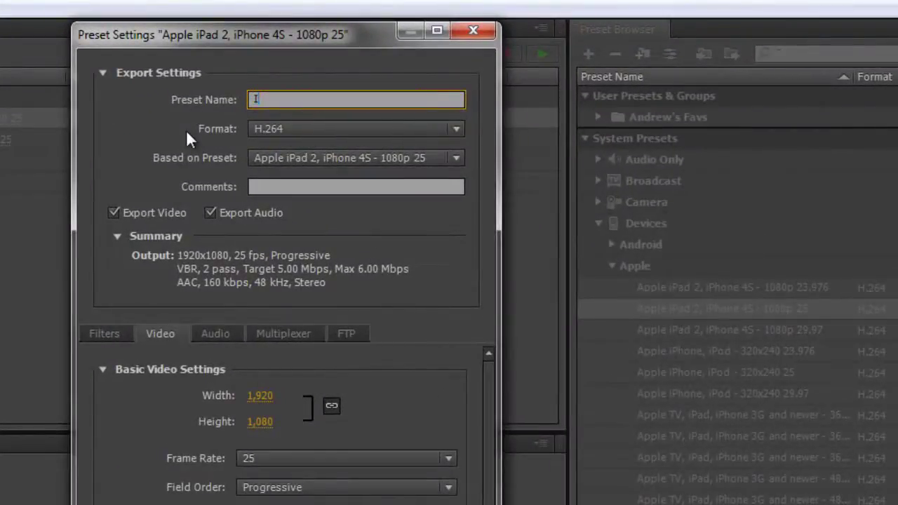
type(" X")
Step: Set the preset to 1280x720 at 12.5 fps and name it Ipad X 720 12.5
left_click(301, 457)
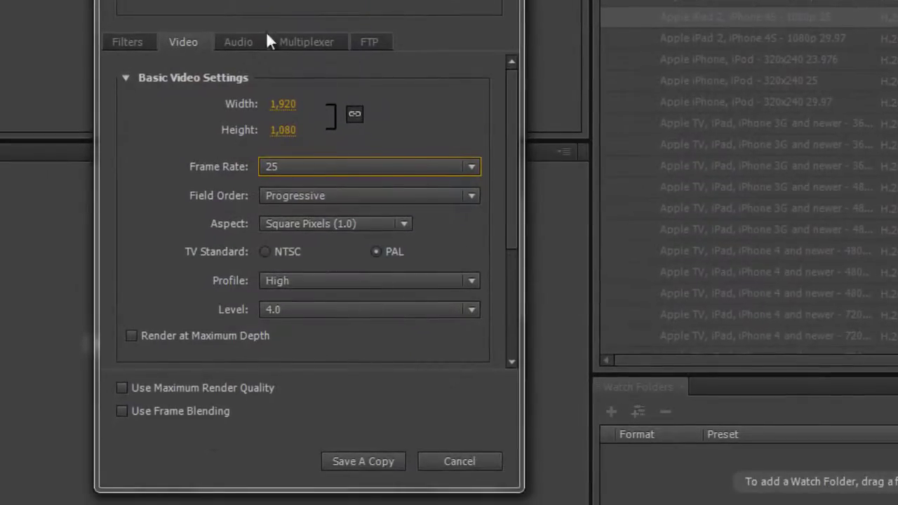
left_click(287, 105)
type("1280")
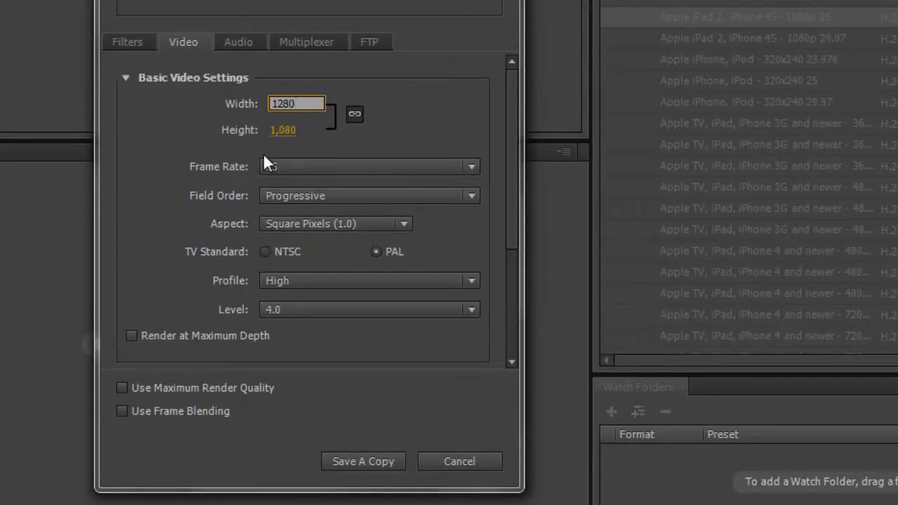
left_click(278, 131)
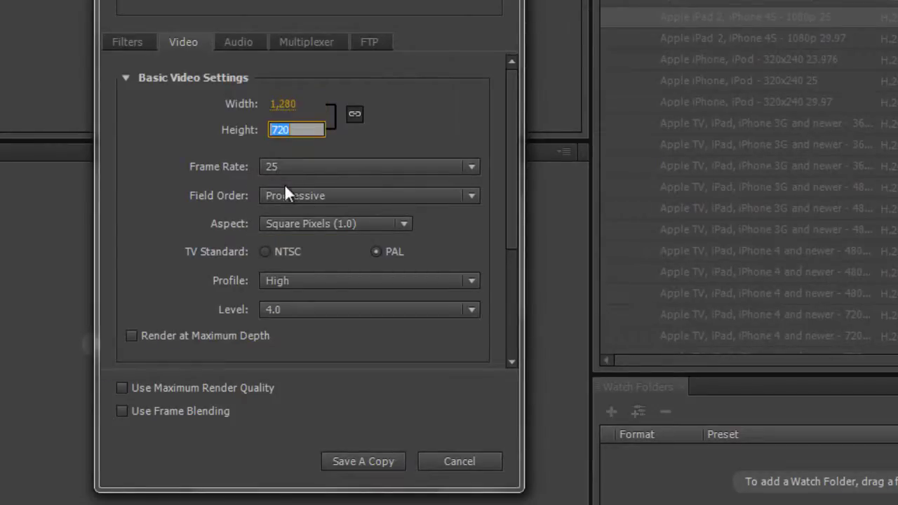
left_click(393, 122)
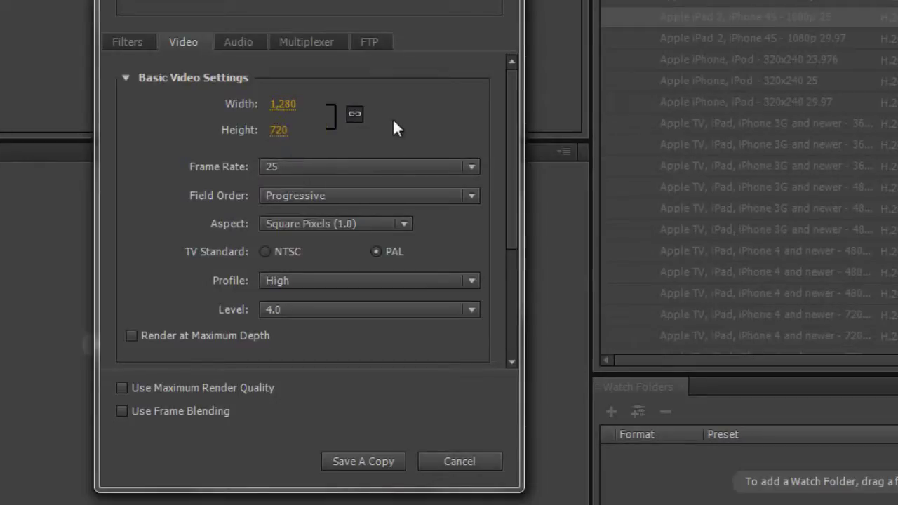
left_click(472, 166)
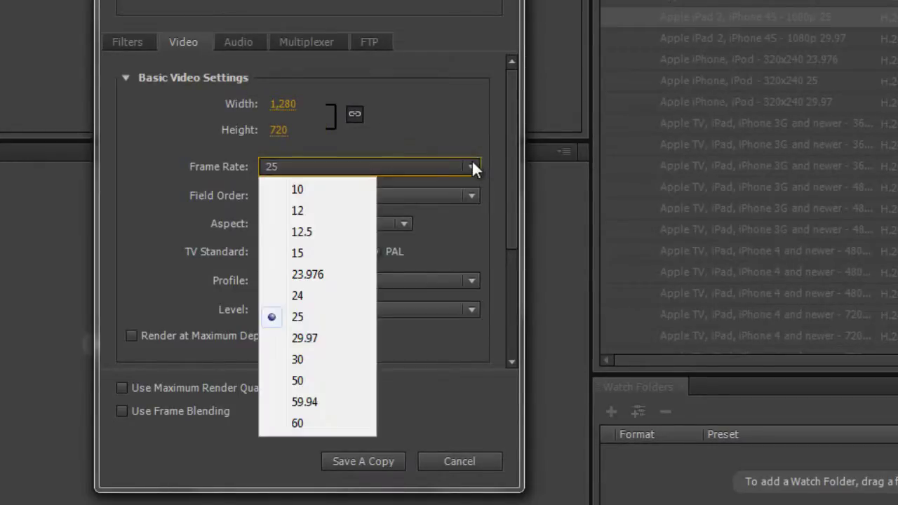
left_click(321, 232)
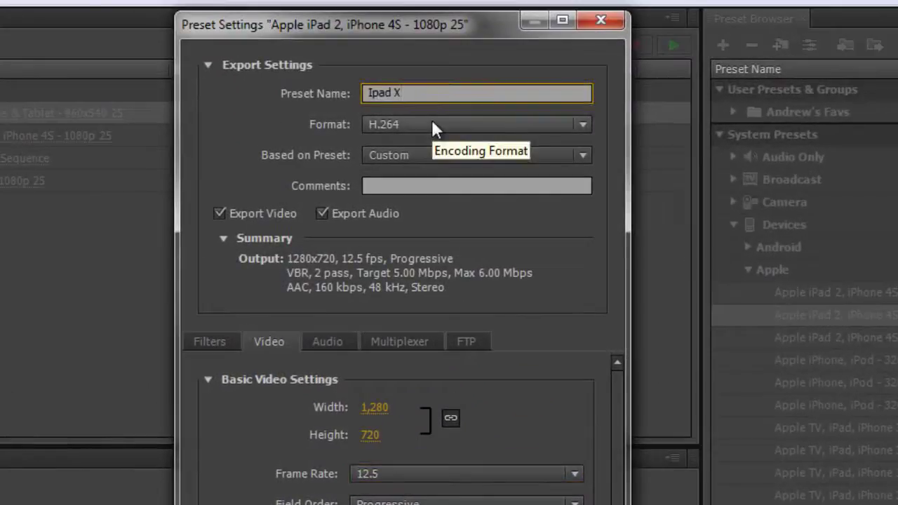
type("720 12.5")
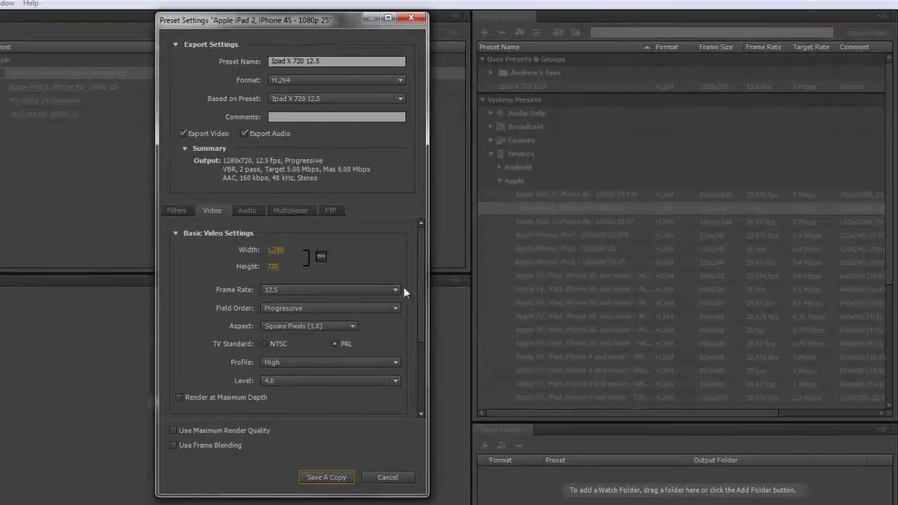
Step: Cancel out of Preset Settings and check Ipad X 720 12.5 in the Preset Browser
left_click(390, 479)
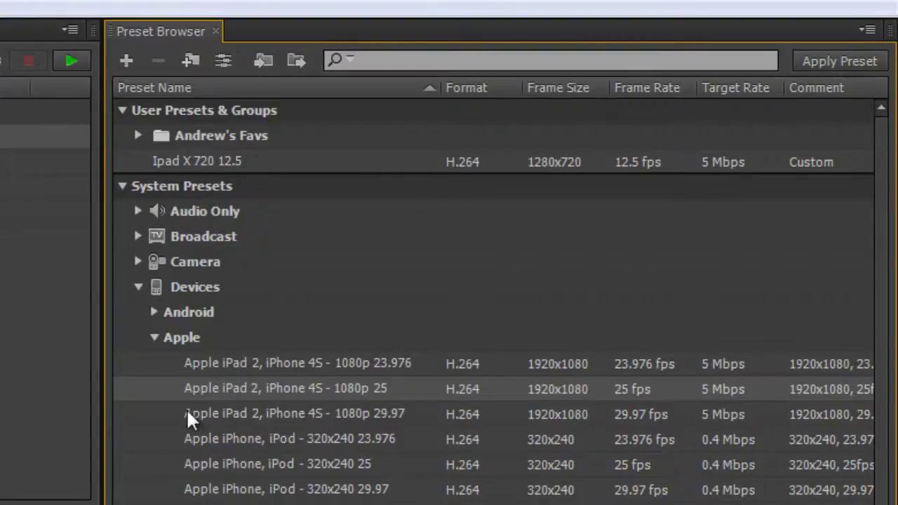
mouse_move(276, 381)
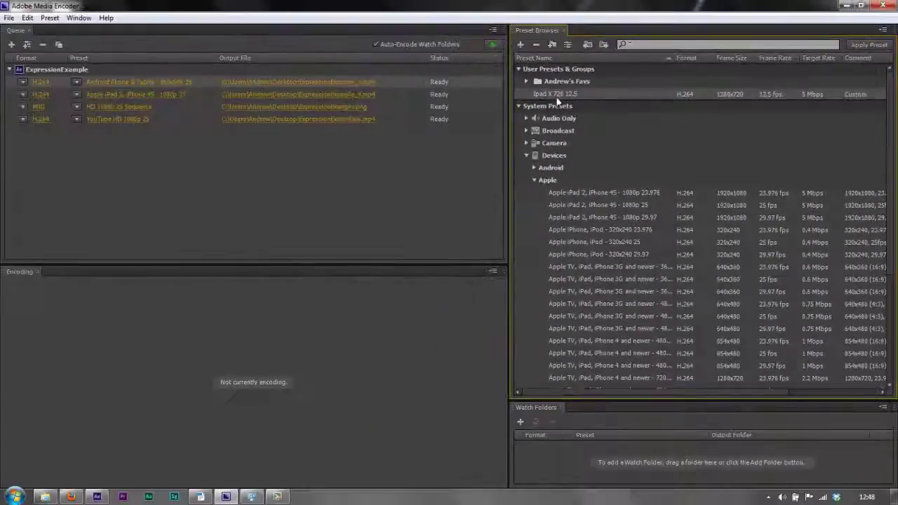
Step: Add the Ipad X 720 12.5 preset as an ExpressionExample output, then remove that output again
left_click_drag(377, 129, 227, 76)
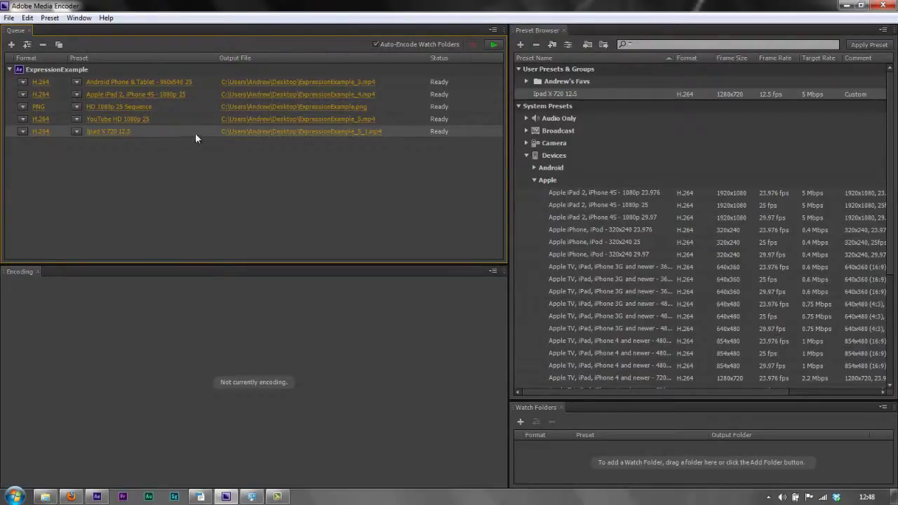
left_click(42, 44)
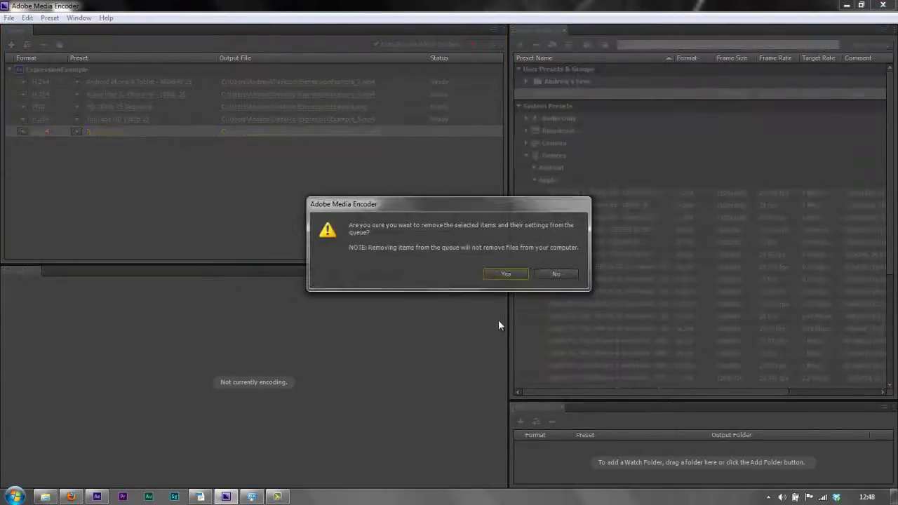
left_click(507, 273)
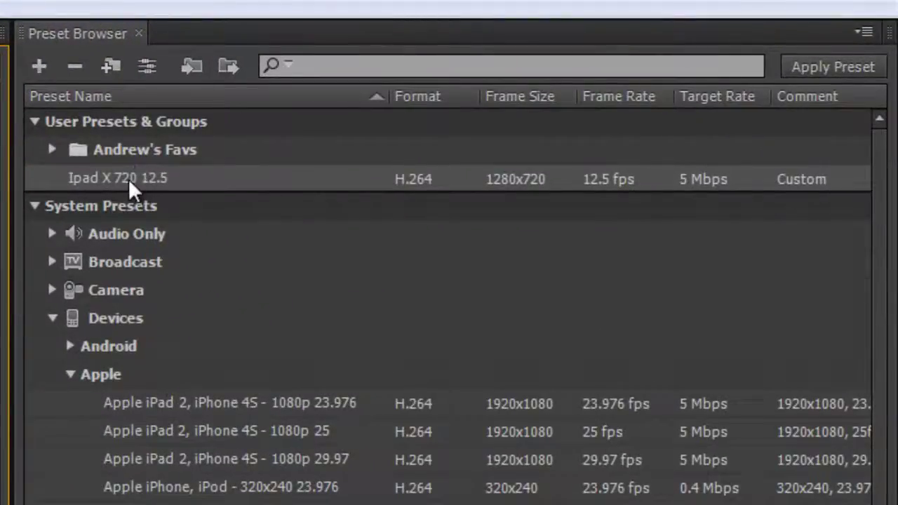
Step: Delete the custom Ipad X 720 12.5 preset from the Preset Browser
left_click(128, 179)
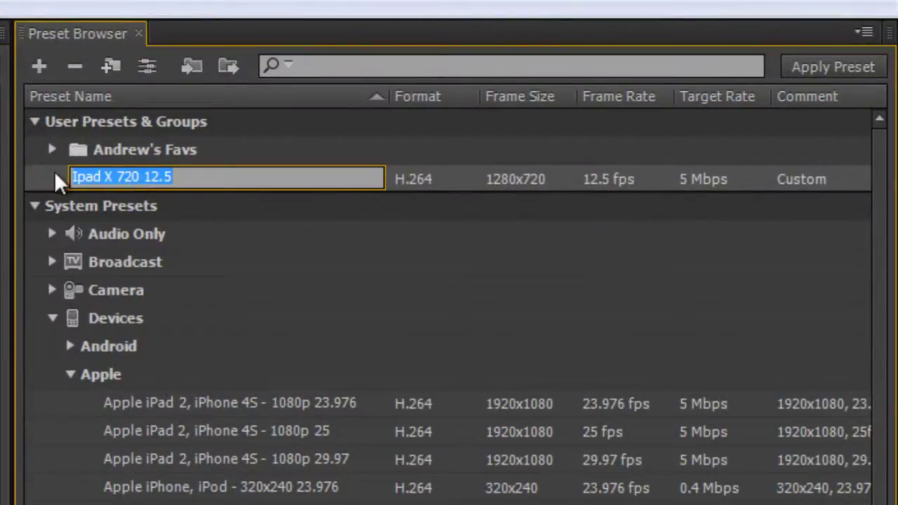
left_click(55, 174)
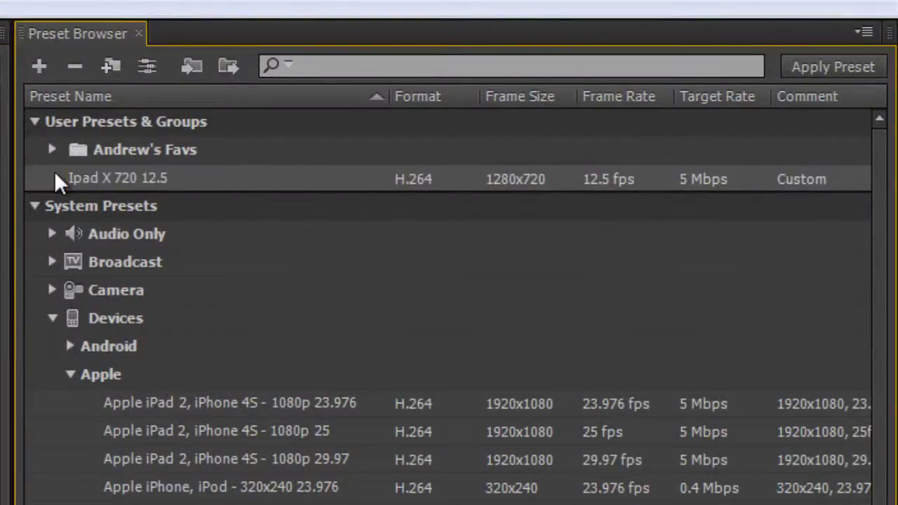
left_click(73, 65)
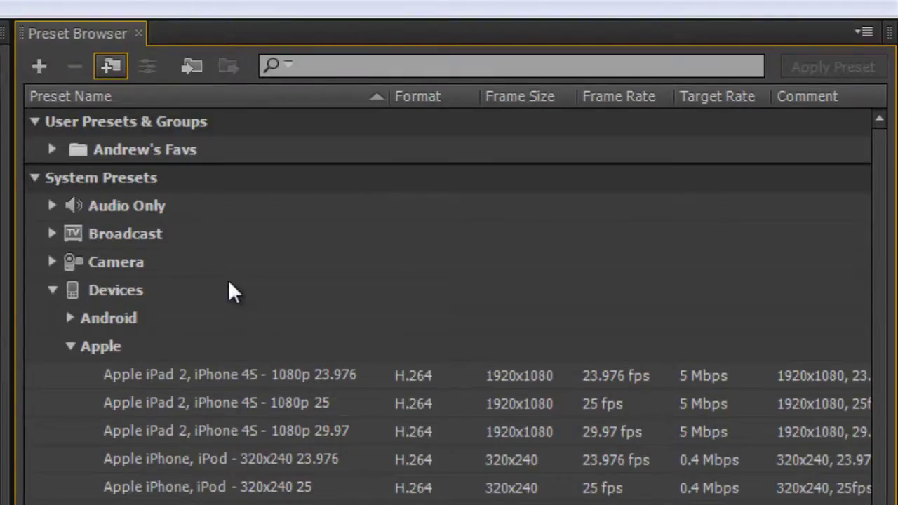